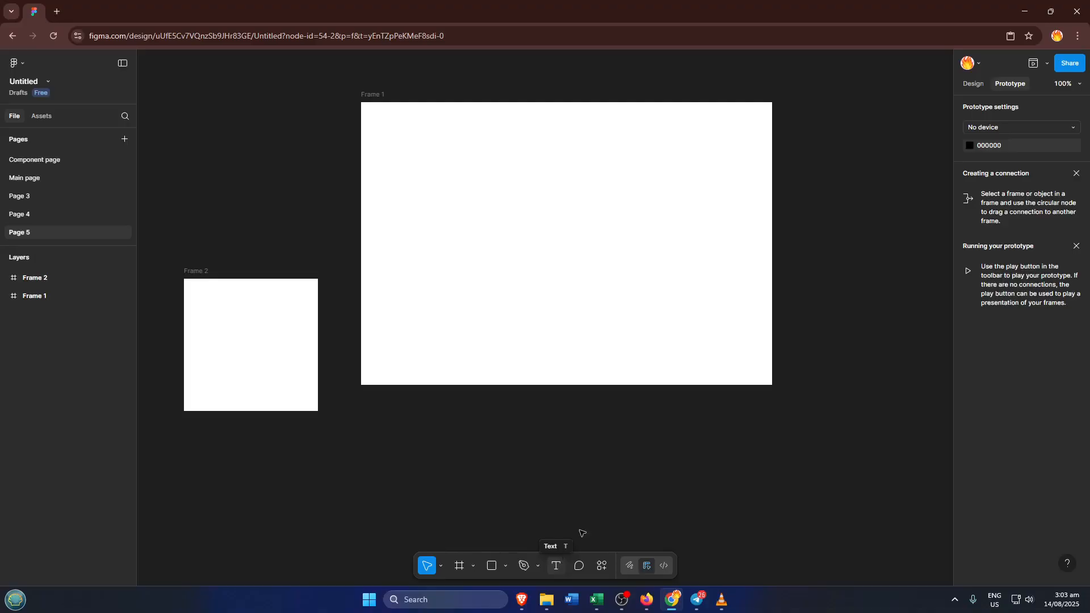
Add a text layer reading "Demo" in the upper-left area of Frame 1
{"action": "left_click", "coordinate": [972, 86]}
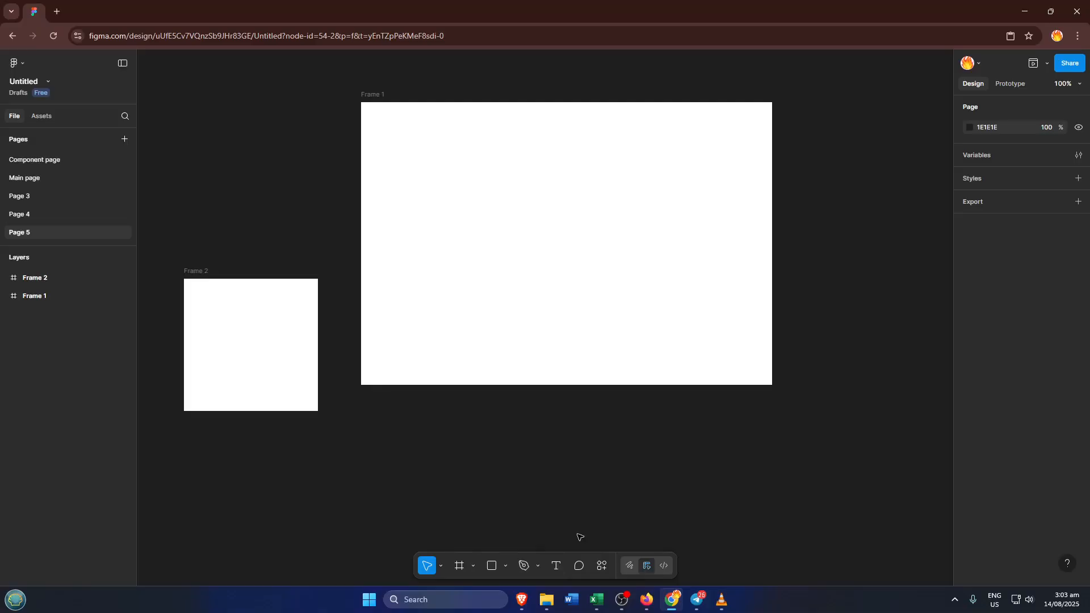
{"action": "left_click", "coordinate": [557, 565]}
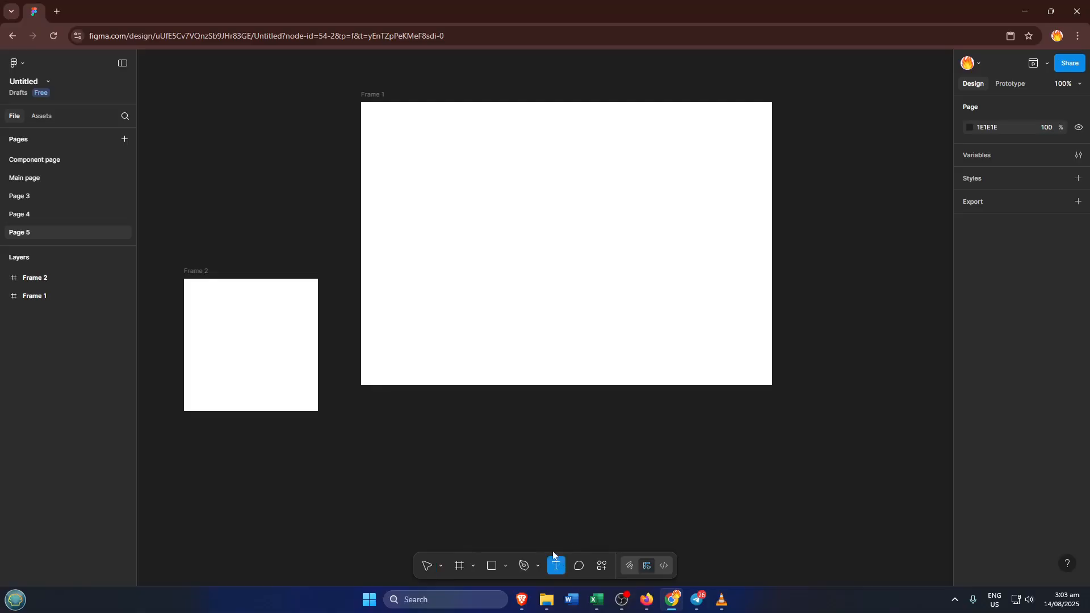
{"action": "left_click", "coordinate": [440, 214]}
{"action": "key", "text": "Escape"}
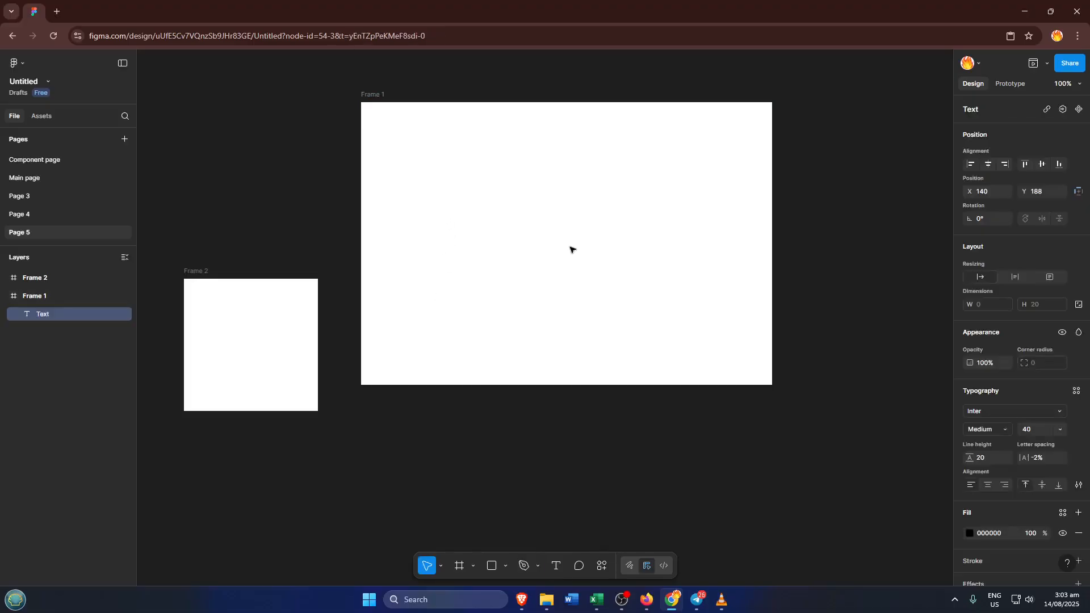
{"action": "type", "text": "Demo"}
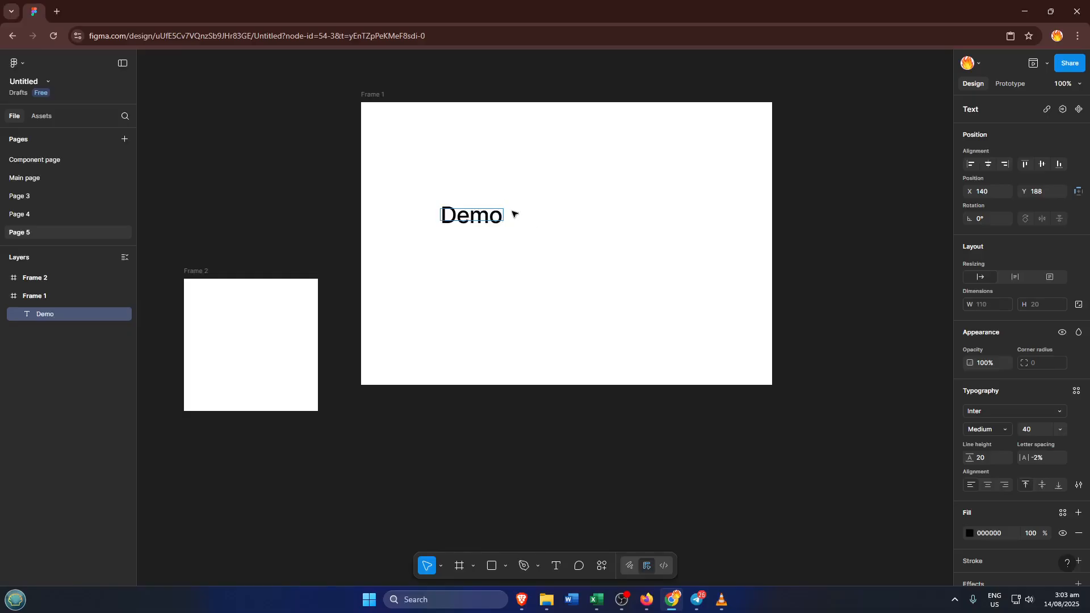
{"action": "left_click", "coordinate": [1079, 89]}
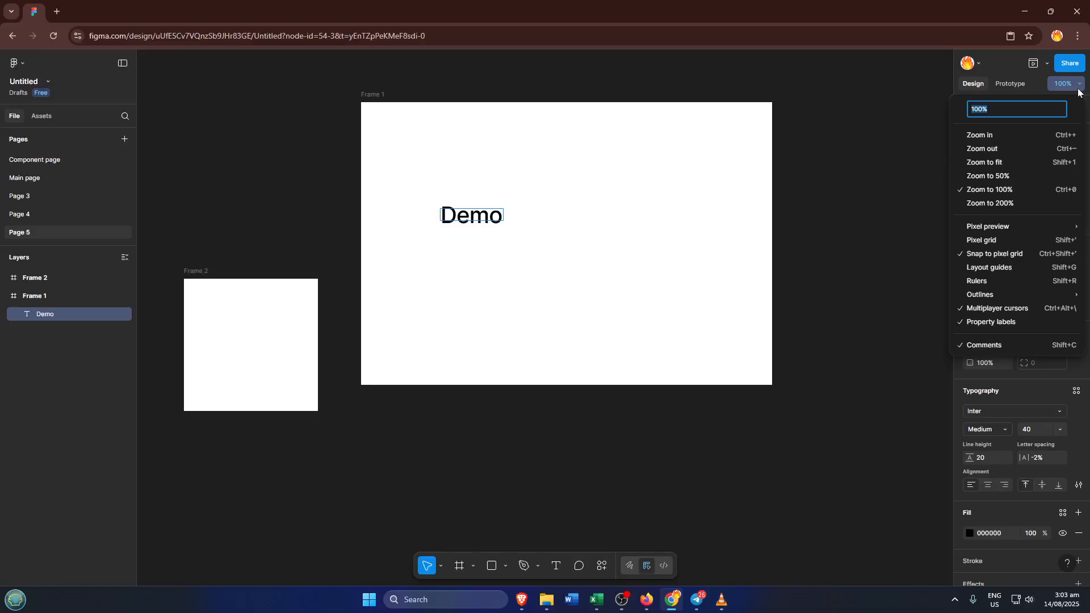
{"action": "left_click", "coordinate": [519, 207]}
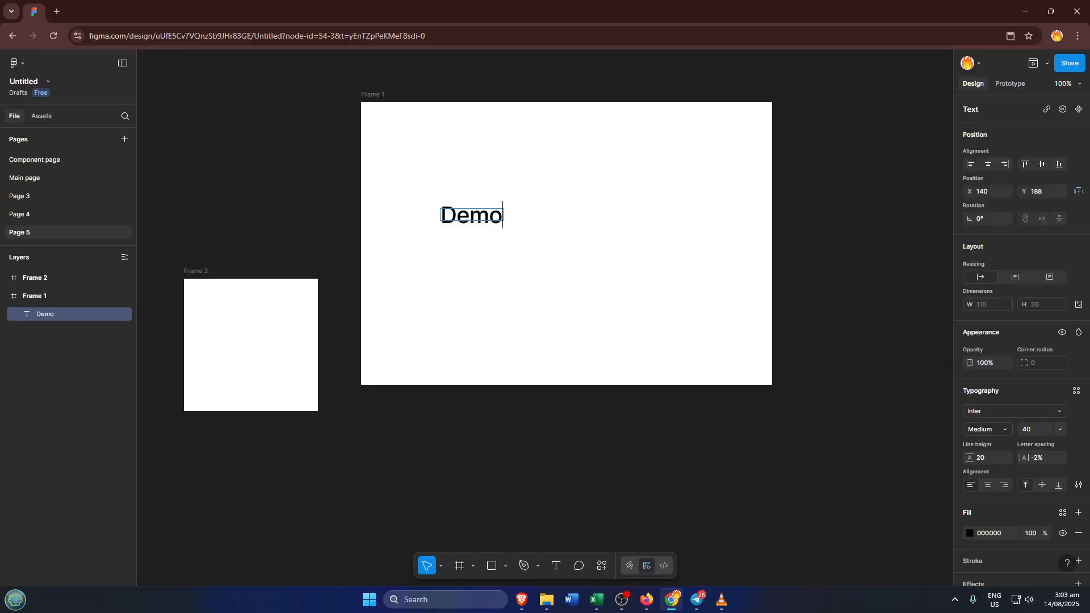
{"action": "key", "text": "Escape"}
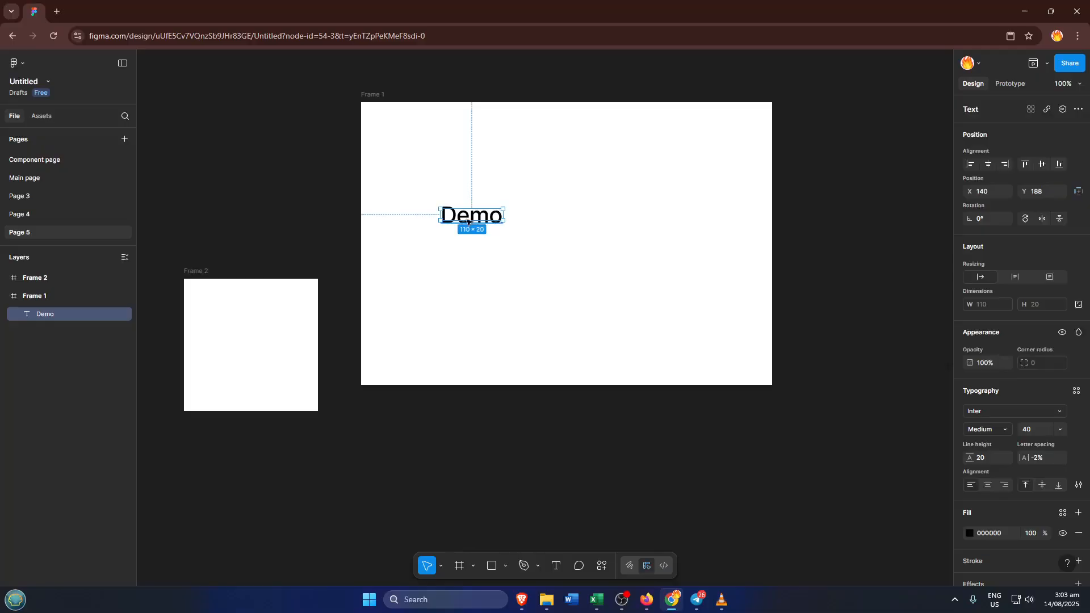
Turn the Demo text into a component and add a second variant to it
{"action": "left_click", "coordinate": [1078, 110]}
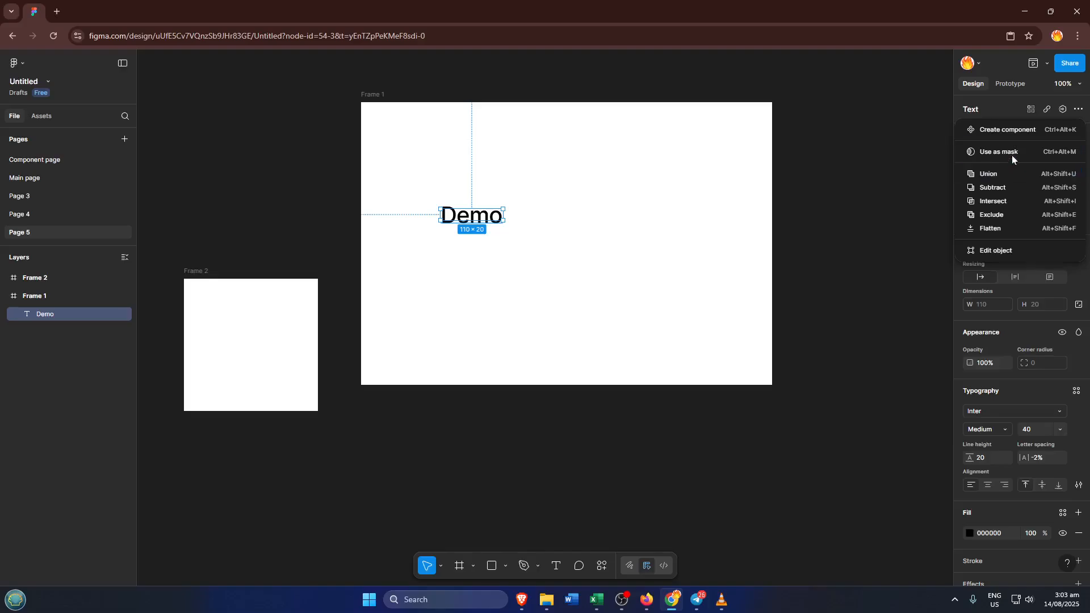
{"action": "left_click", "coordinate": [1031, 131]}
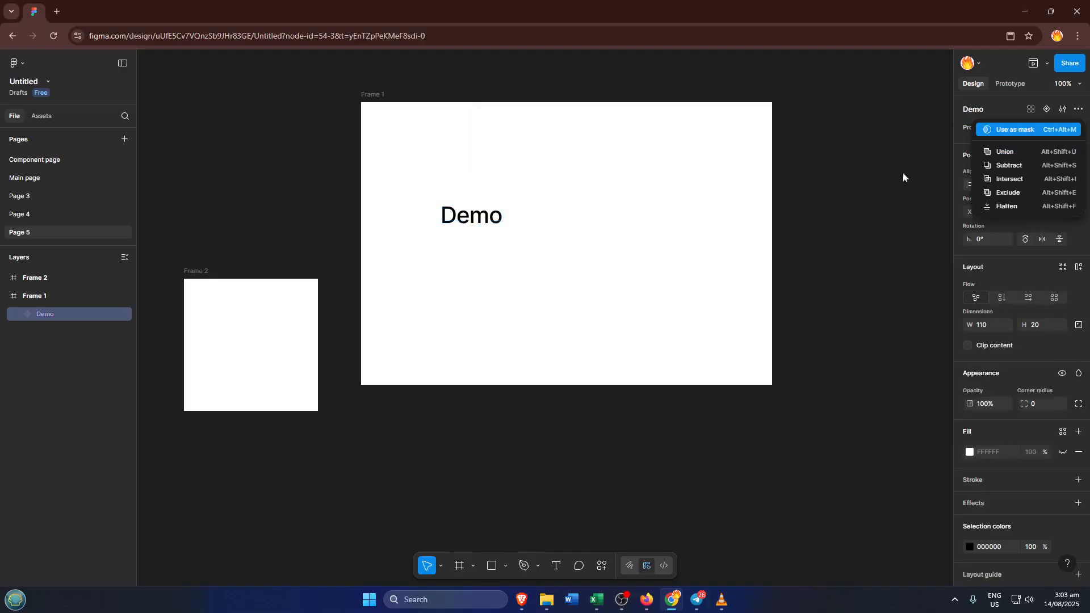
{"action": "left_click", "coordinate": [1049, 108]}
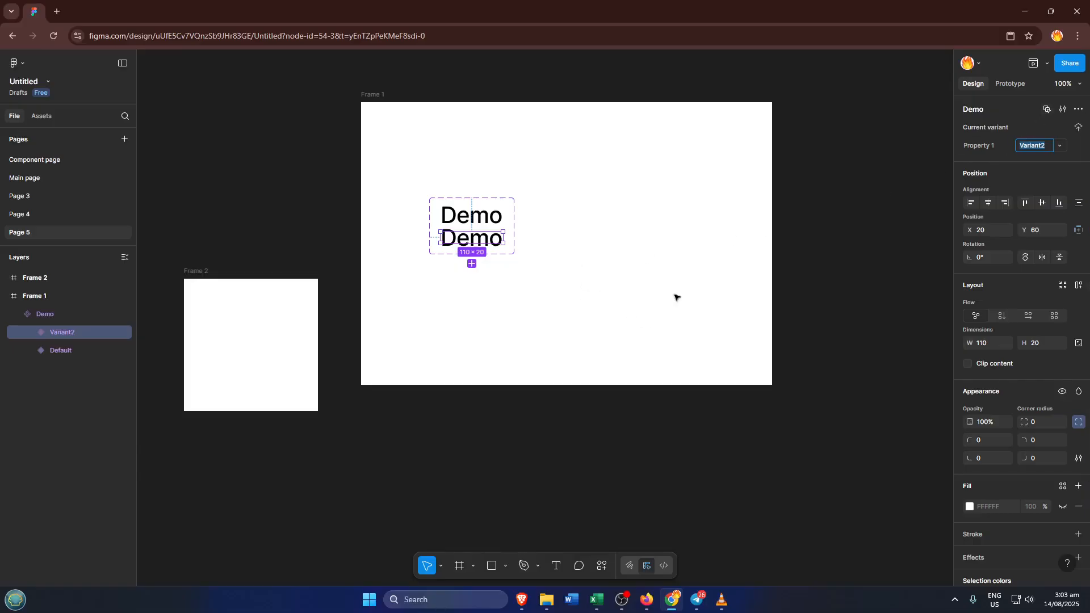
Make the background fill of Variant2 fully transparent
{"action": "left_click", "coordinate": [969, 506]}
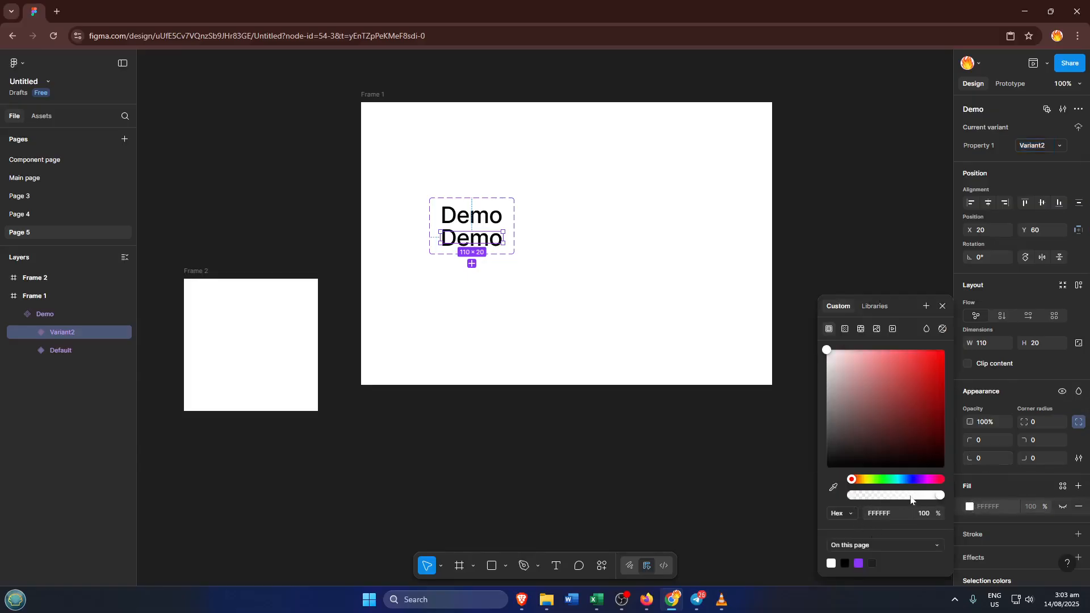
{"action": "left_click_drag", "start_coordinate": [938, 496], "coordinate": [840, 495]}
{"action": "left_click", "coordinate": [558, 238]}
Set the fill opacity of the Demo text inside Variant2 to 0%
{"action": "left_click", "coordinate": [490, 242]}
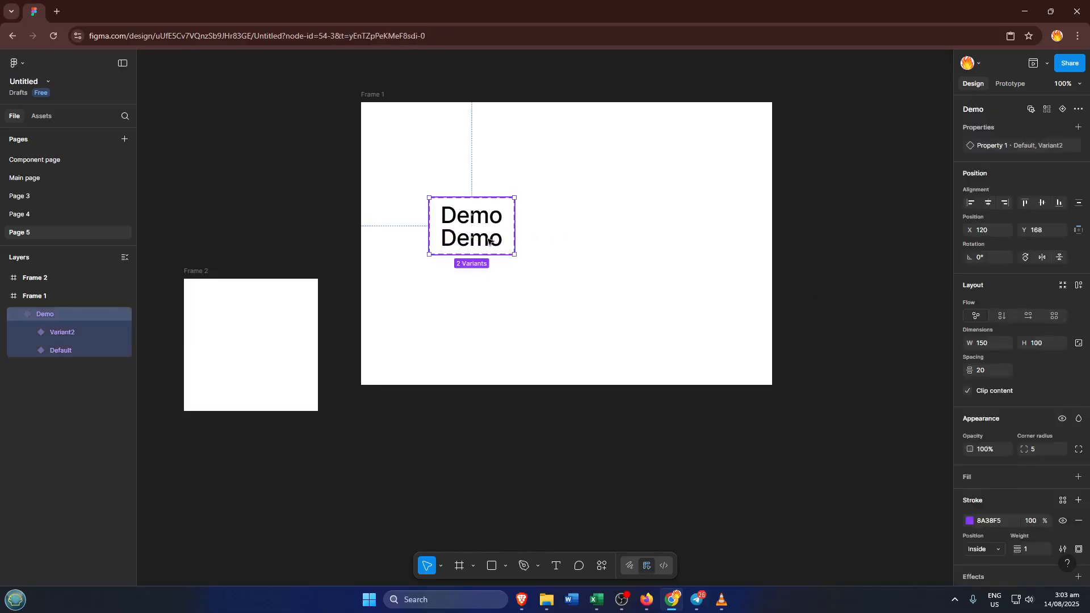
{"action": "double_click", "coordinate": [483, 241]}
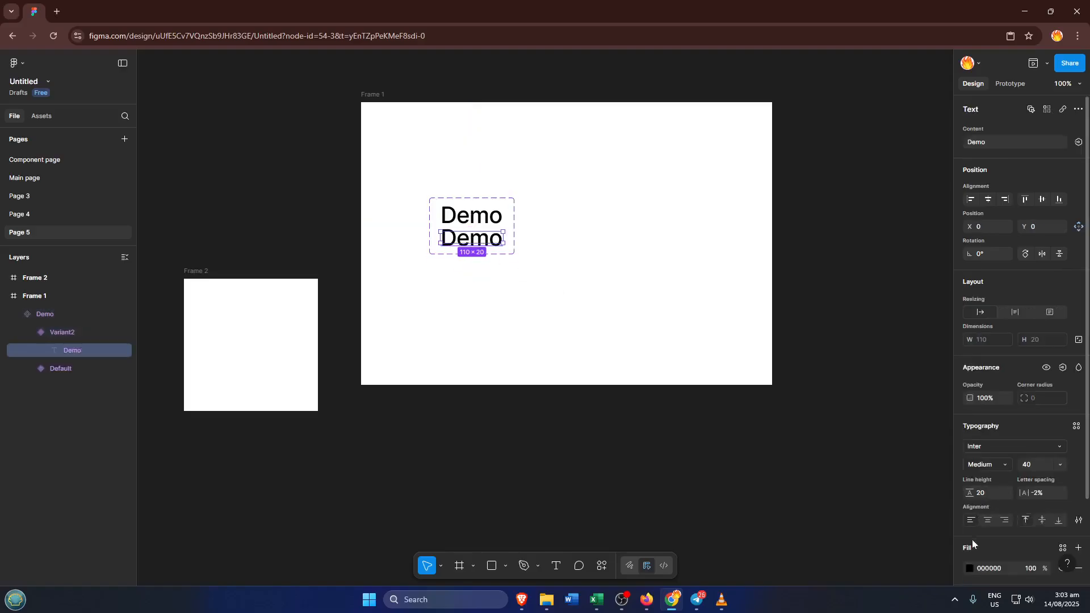
{"action": "left_click", "coordinate": [969, 567]}
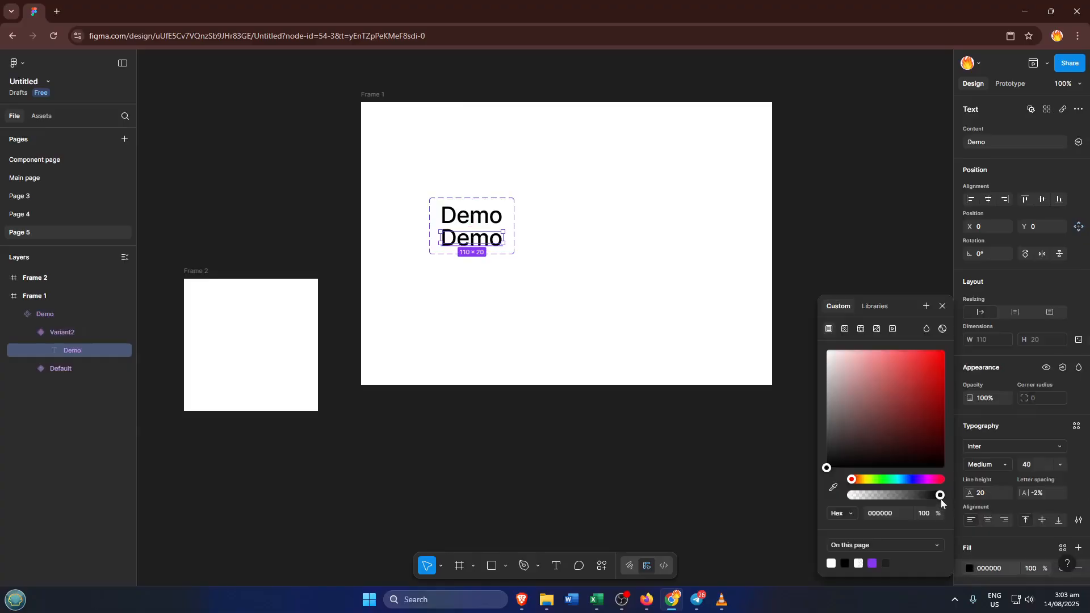
{"action": "left_click_drag", "start_coordinate": [941, 497], "coordinate": [827, 499]}
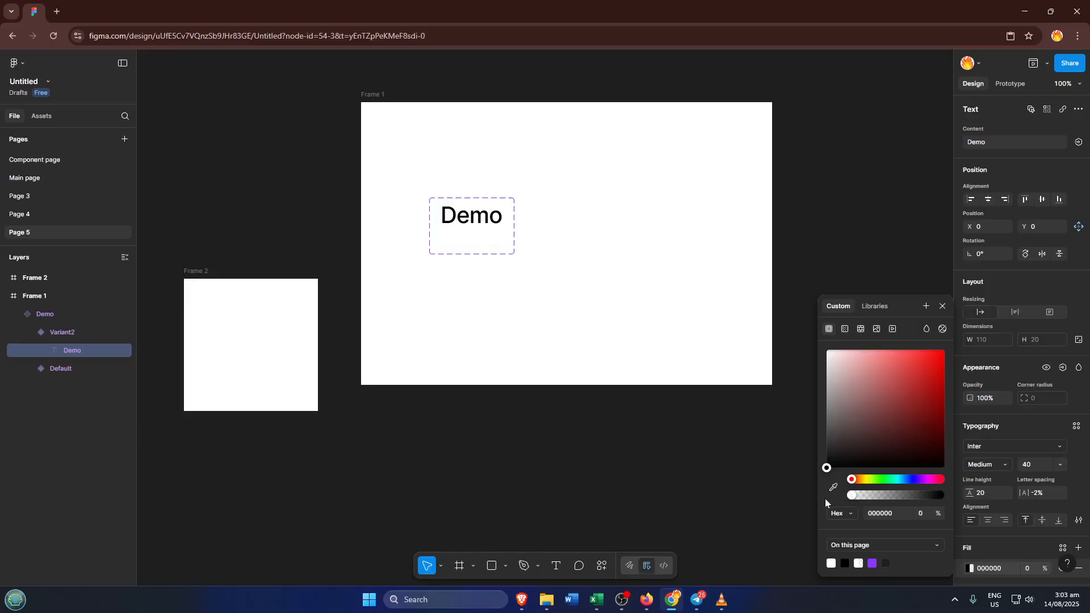
{"action": "left_click", "coordinate": [560, 264]}
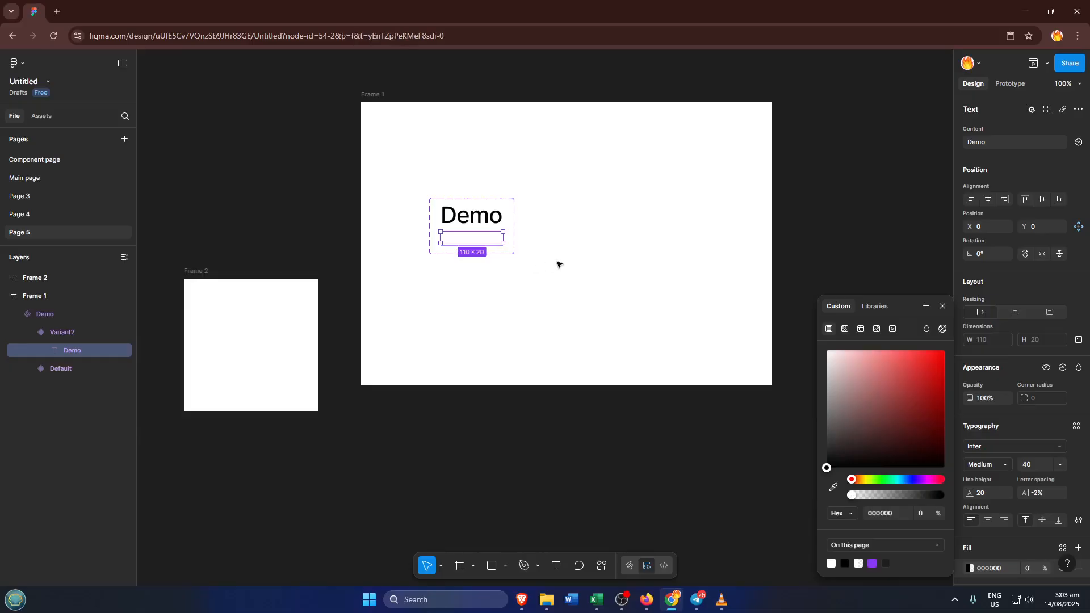
Add a prototype interaction from the Default variant that changes to Variant2, with the After delay trigger
{"action": "left_click", "coordinate": [463, 224]}
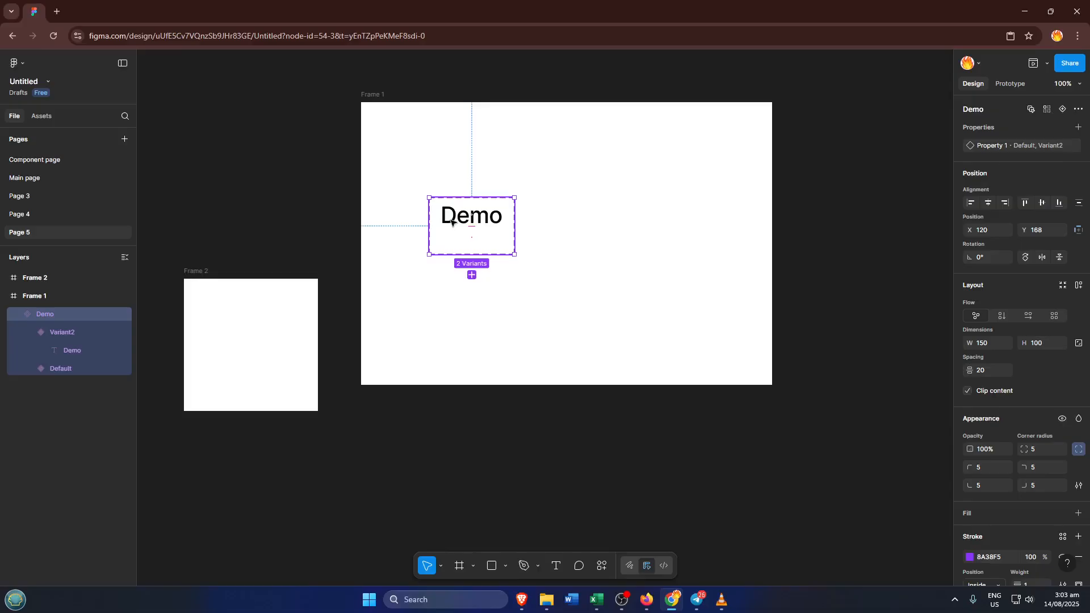
{"action": "left_click", "coordinate": [452, 219]}
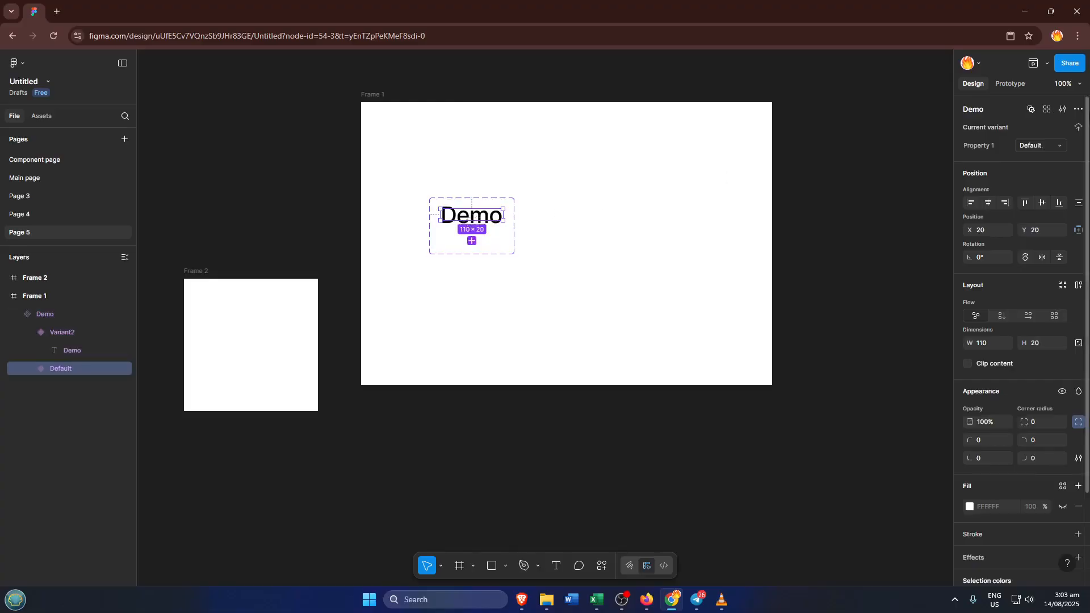
{"action": "left_click", "coordinate": [1007, 87]}
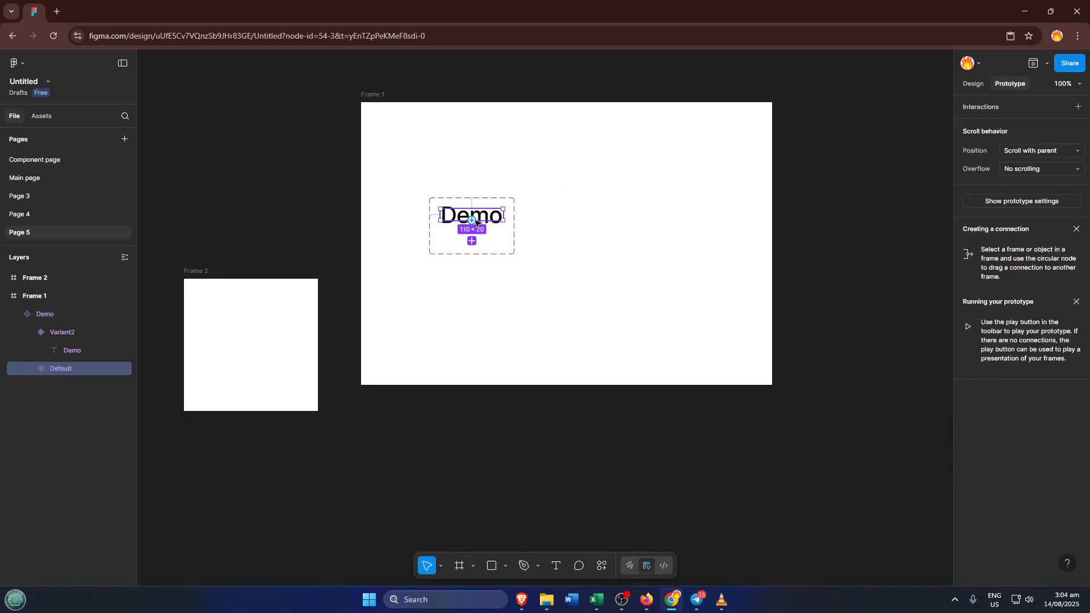
{"action": "left_click_drag", "start_coordinate": [471, 221], "coordinate": [475, 238]}
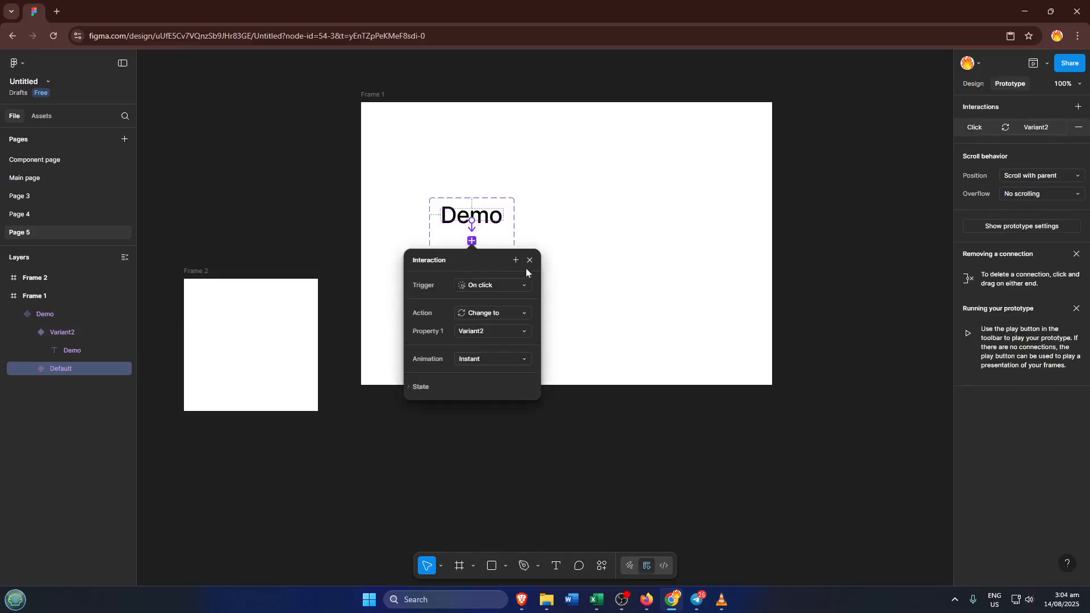
{"action": "left_click", "coordinate": [494, 285]}
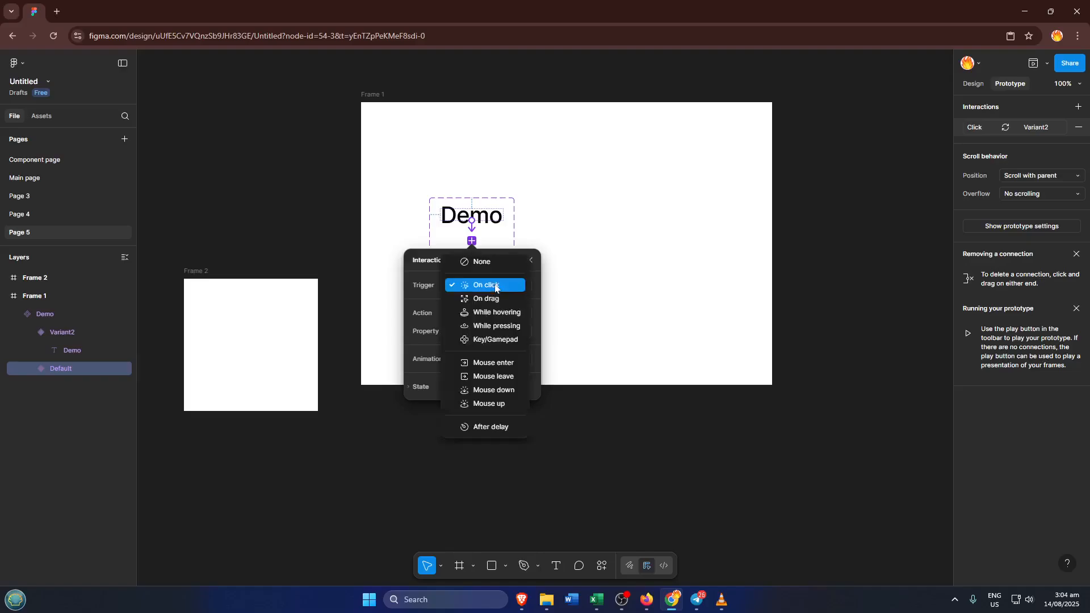
{"action": "left_click", "coordinate": [489, 427]}
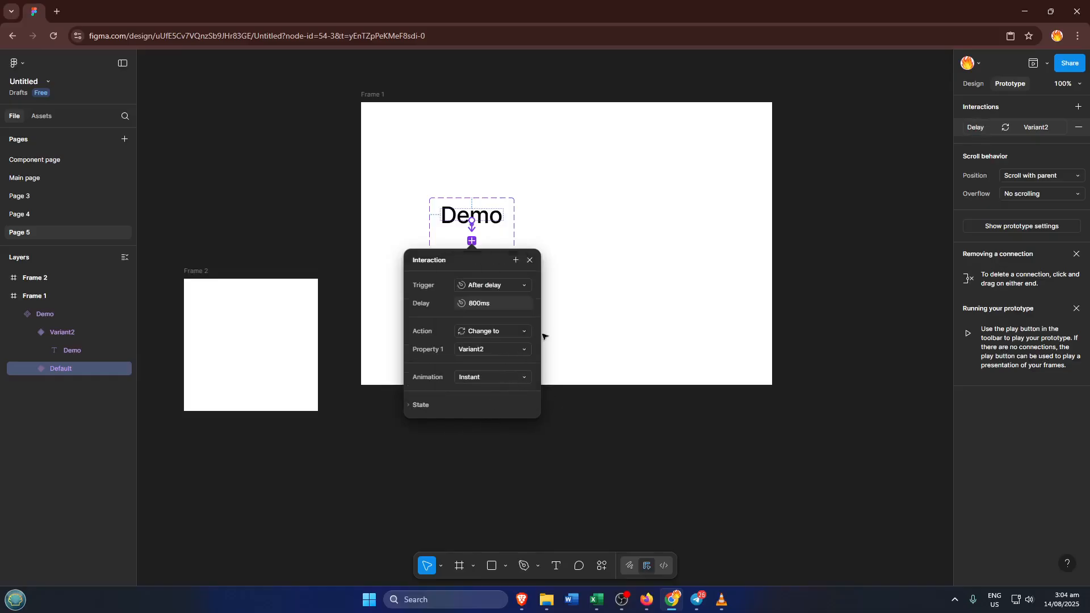
{"action": "left_click", "coordinate": [583, 274]}
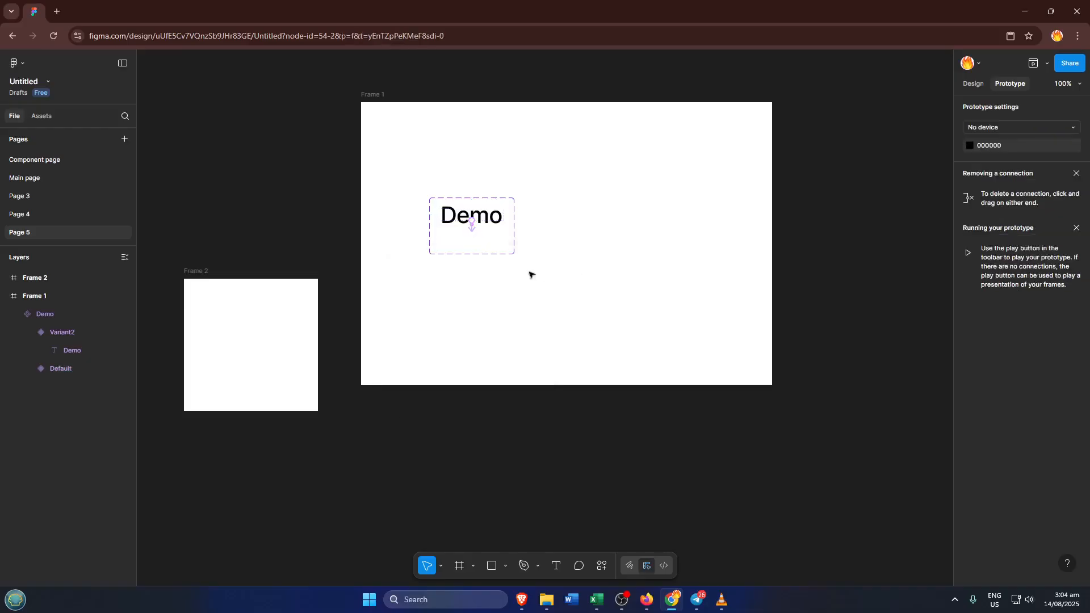
Add a return interaction from Variant2 that changes to Default, with the After delay trigger
{"action": "left_click", "coordinate": [464, 245]}
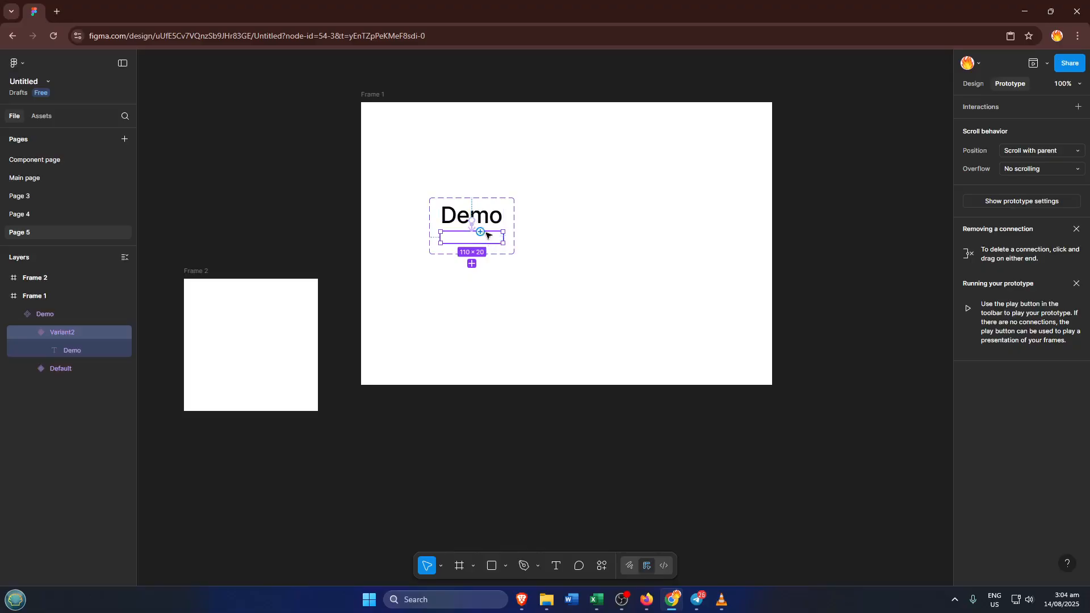
{"action": "left_click_drag", "start_coordinate": [480, 232], "coordinate": [477, 220]}
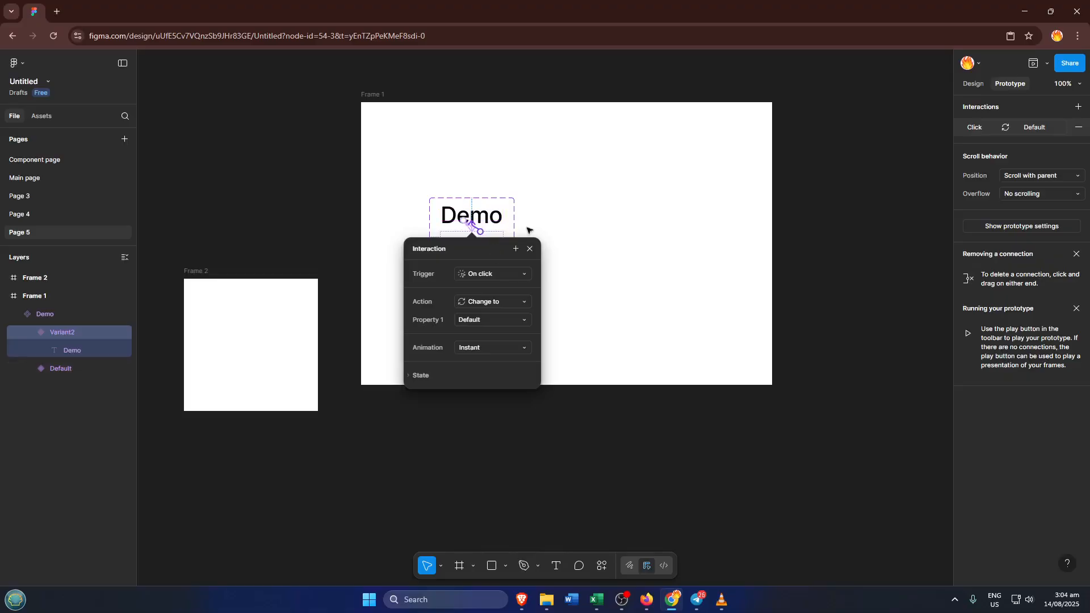
{"action": "left_click", "coordinate": [506, 276]}
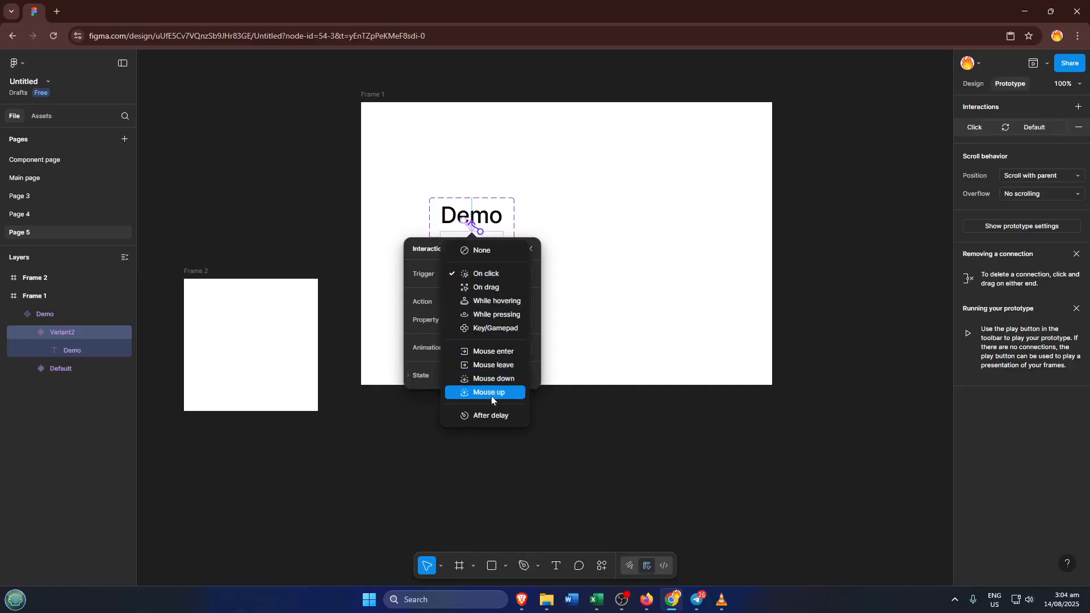
{"action": "left_click", "coordinate": [487, 416]}
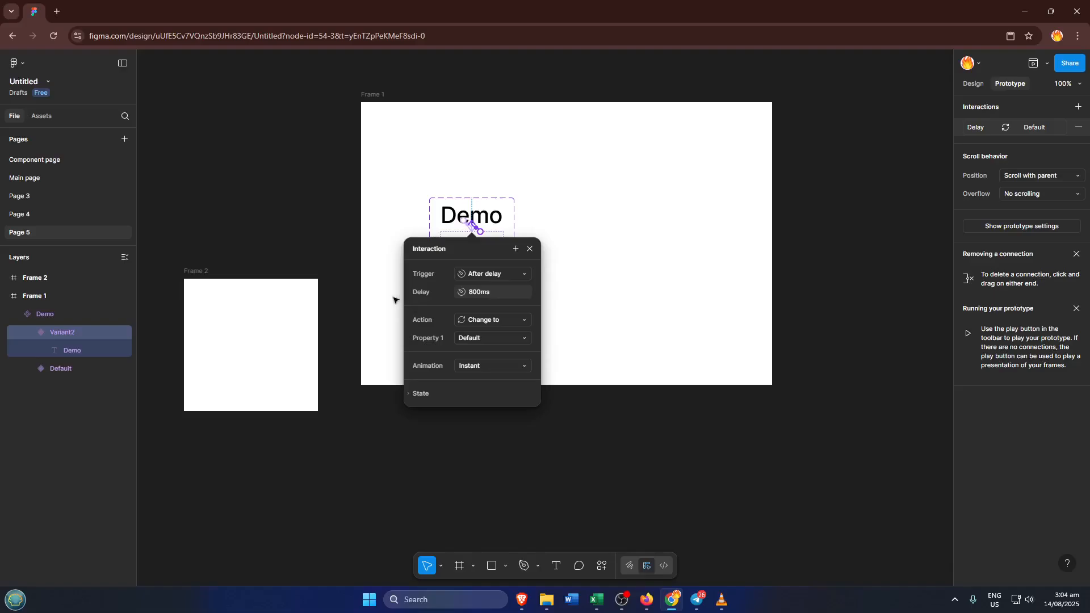
{"action": "left_click", "coordinate": [377, 276]}
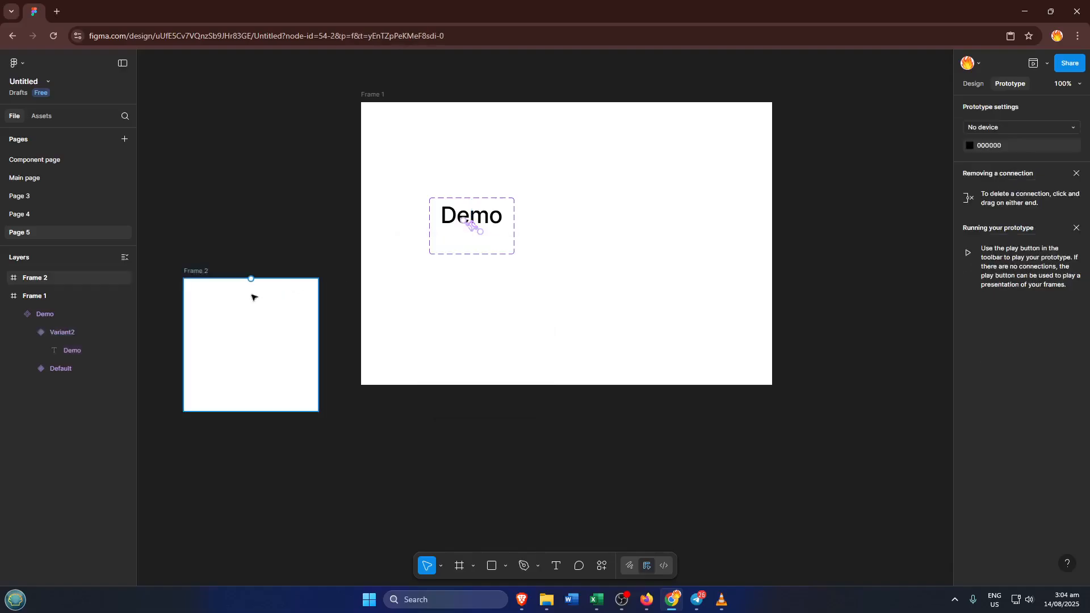
Open the Page 5 components among the assets created in this file
{"action": "left_click", "coordinate": [41, 117]}
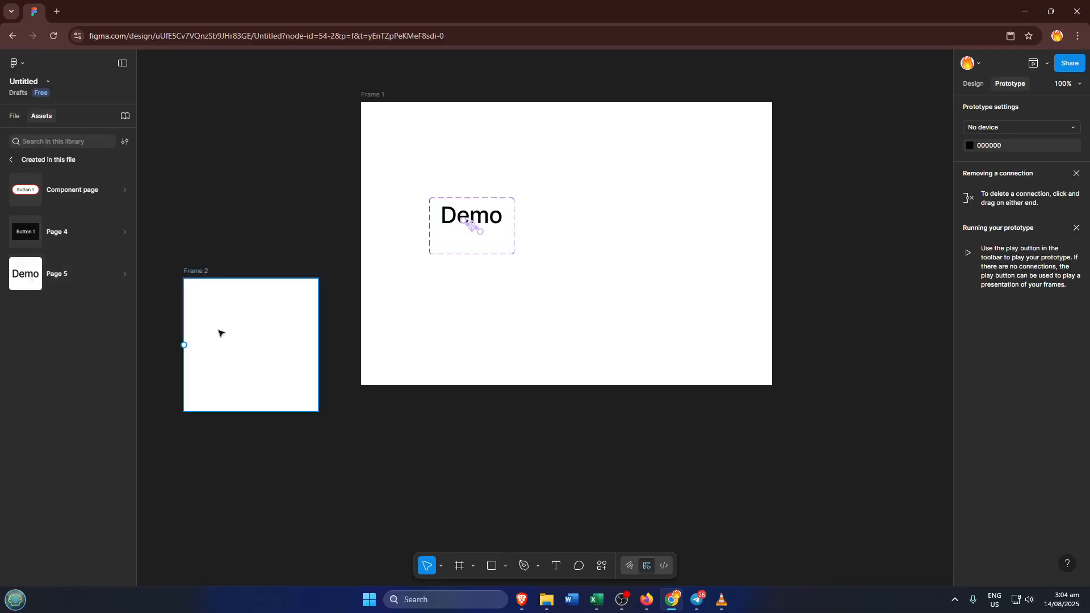
{"action": "left_click", "coordinate": [31, 276]}
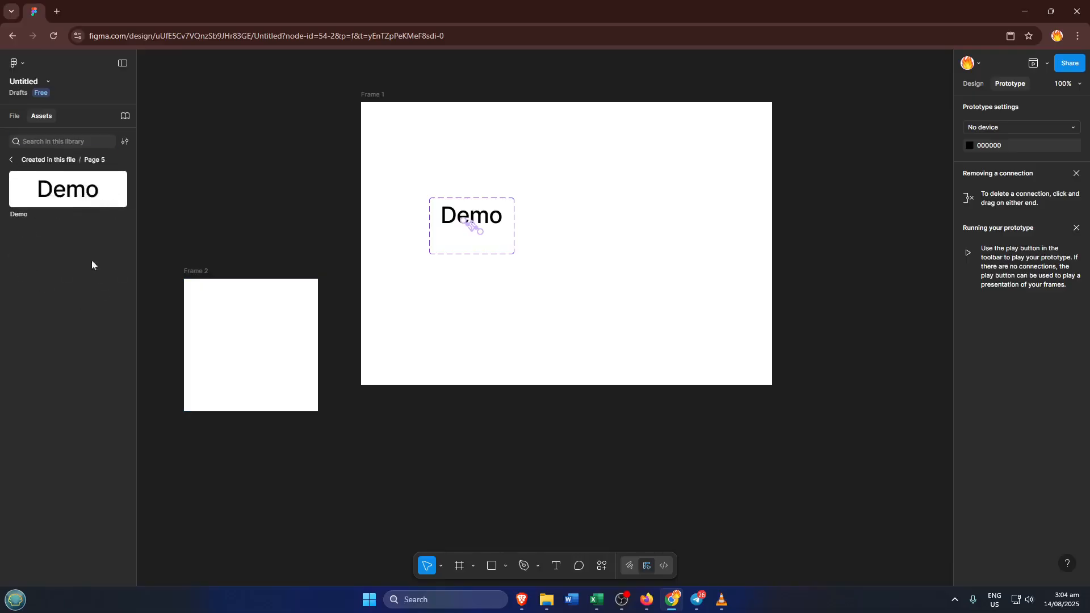